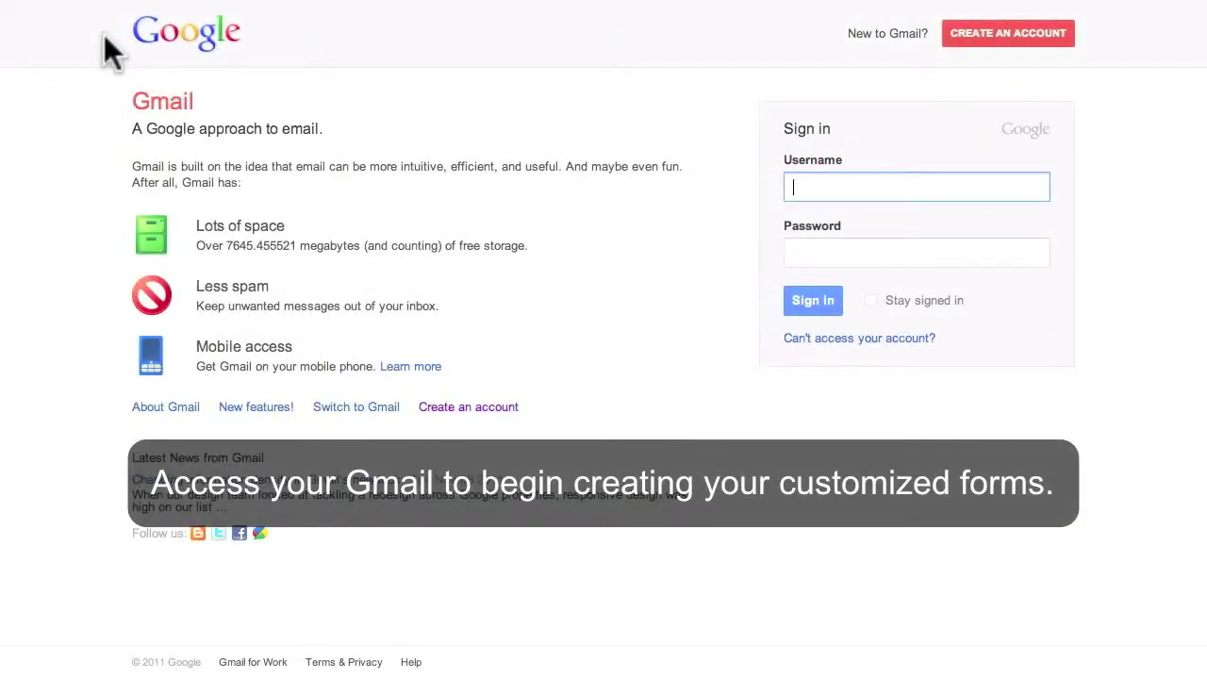
# Step: Sign in to Gmail with the training account's e-mail address and password
pyautogui.click(104, 38)
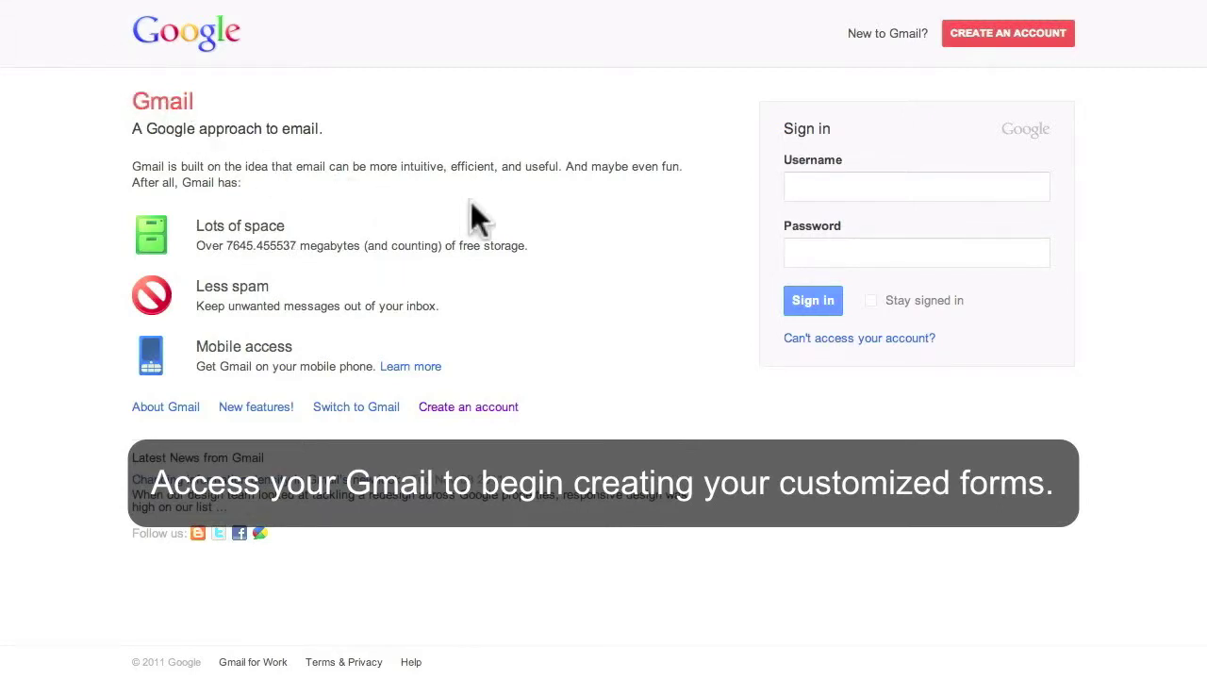
pyautogui.click(801, 186)
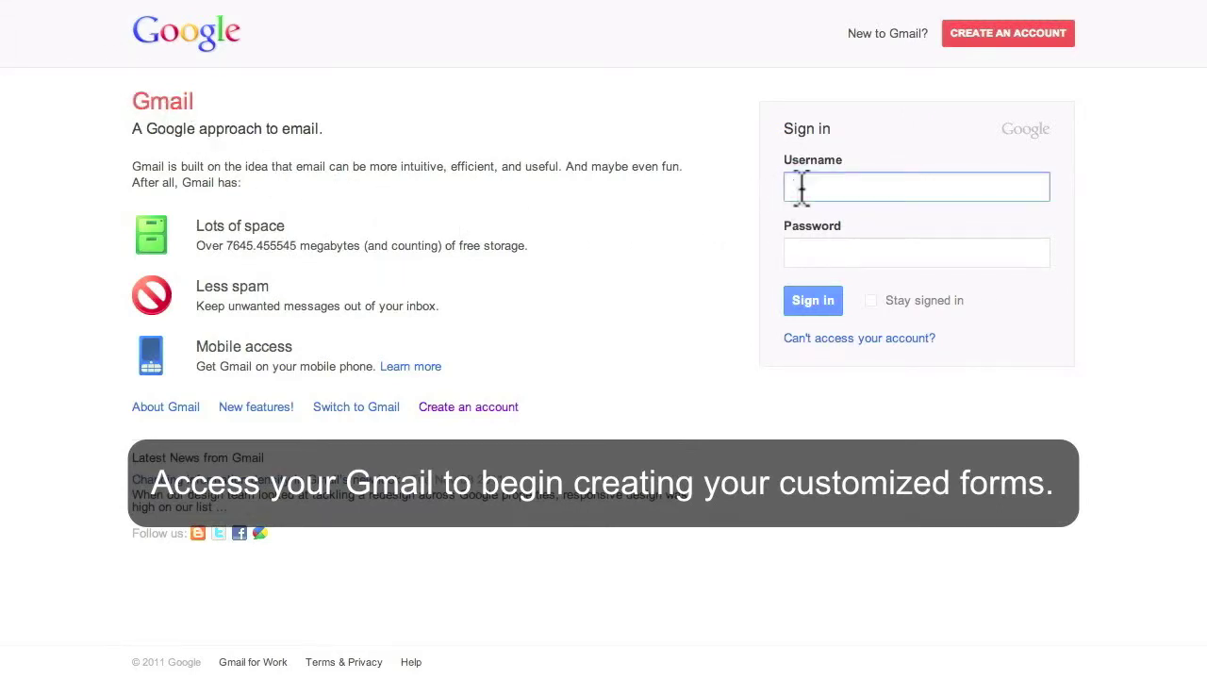
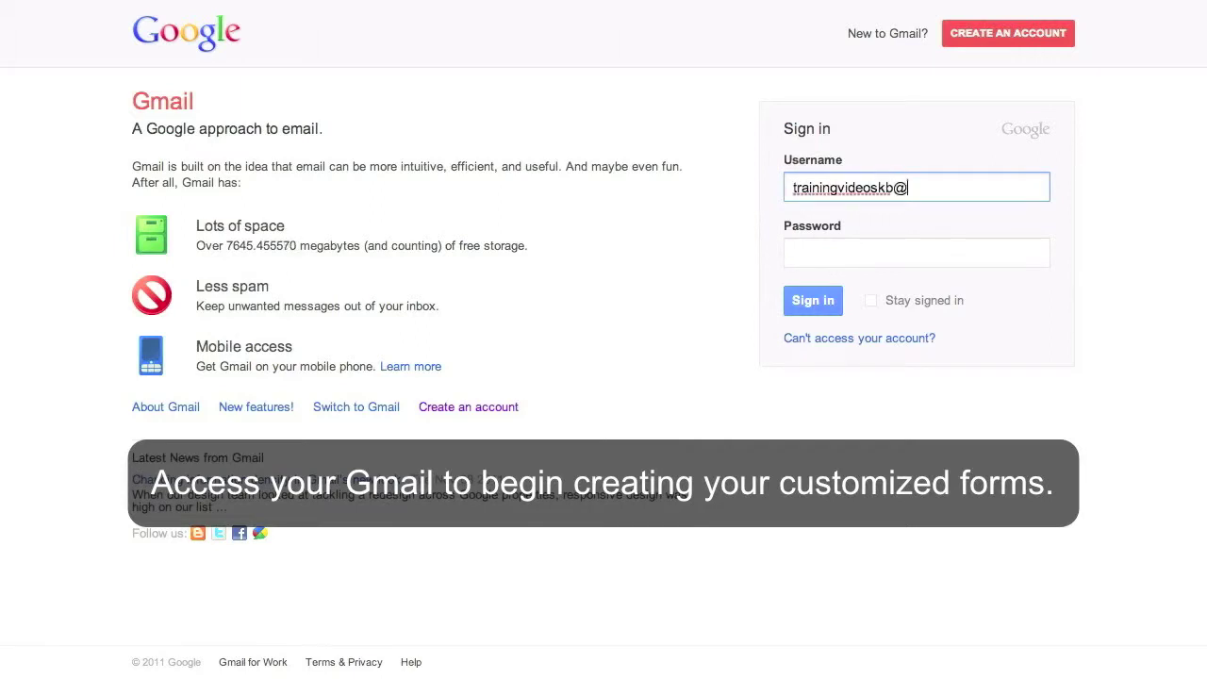
pyautogui.press('Tab')
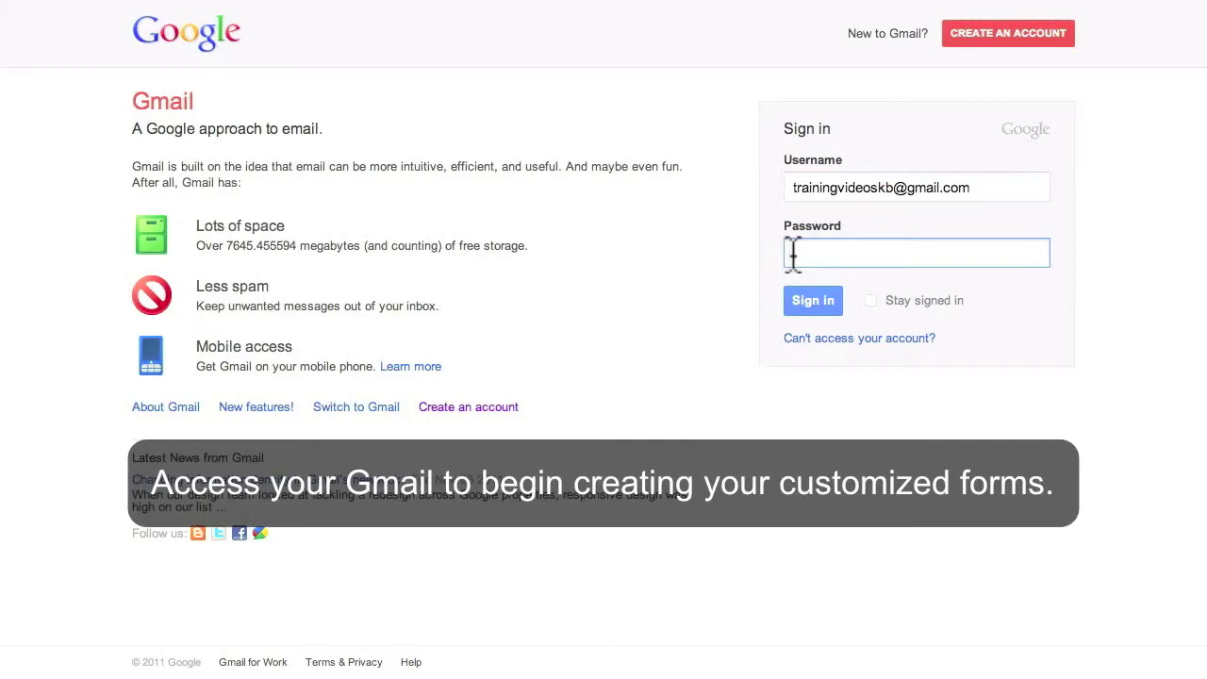
pyautogui.write('••••')
pyautogui.write('•••••••••')
pyautogui.write('•')
pyautogui.click(816, 309)
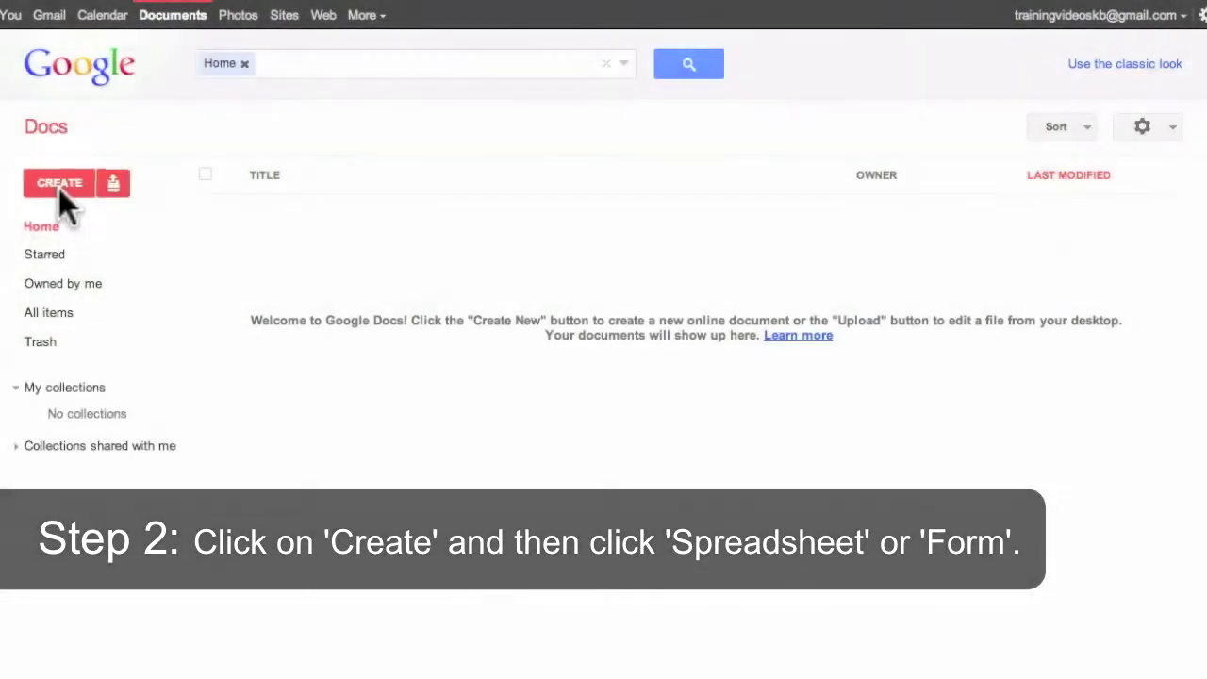
# Step: Create a blank spreadsheet from the Google Docs CREATE menu
pyautogui.click(59, 188)
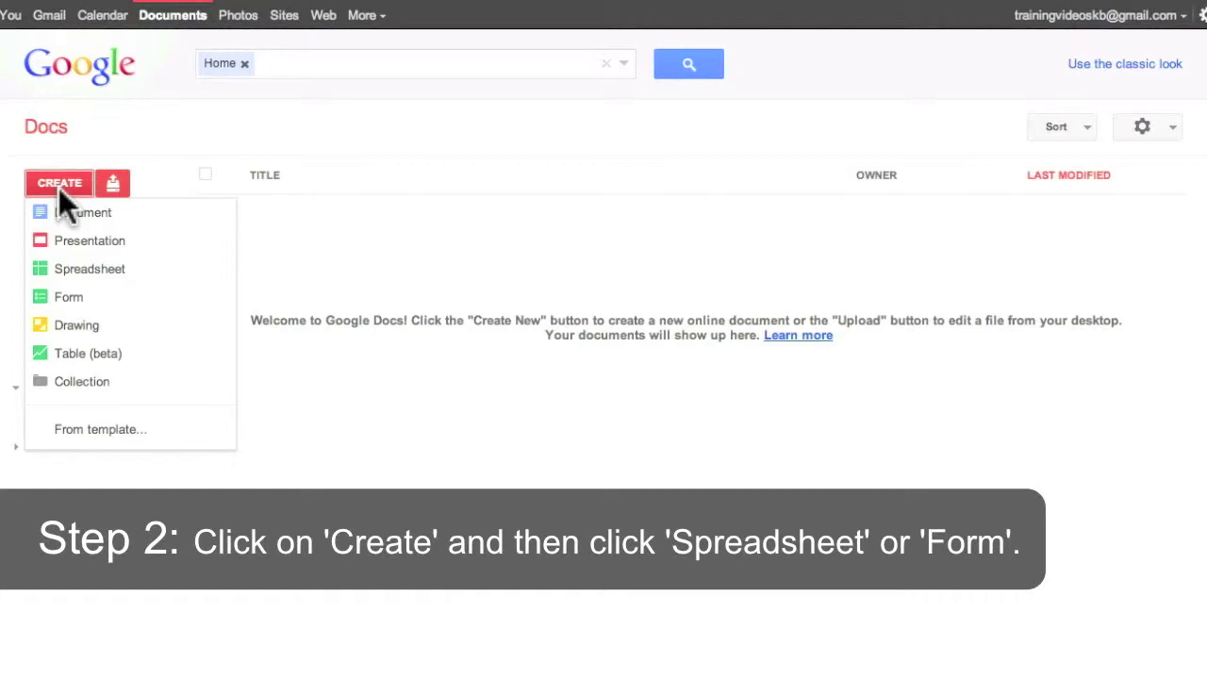
pyautogui.click(85, 288)
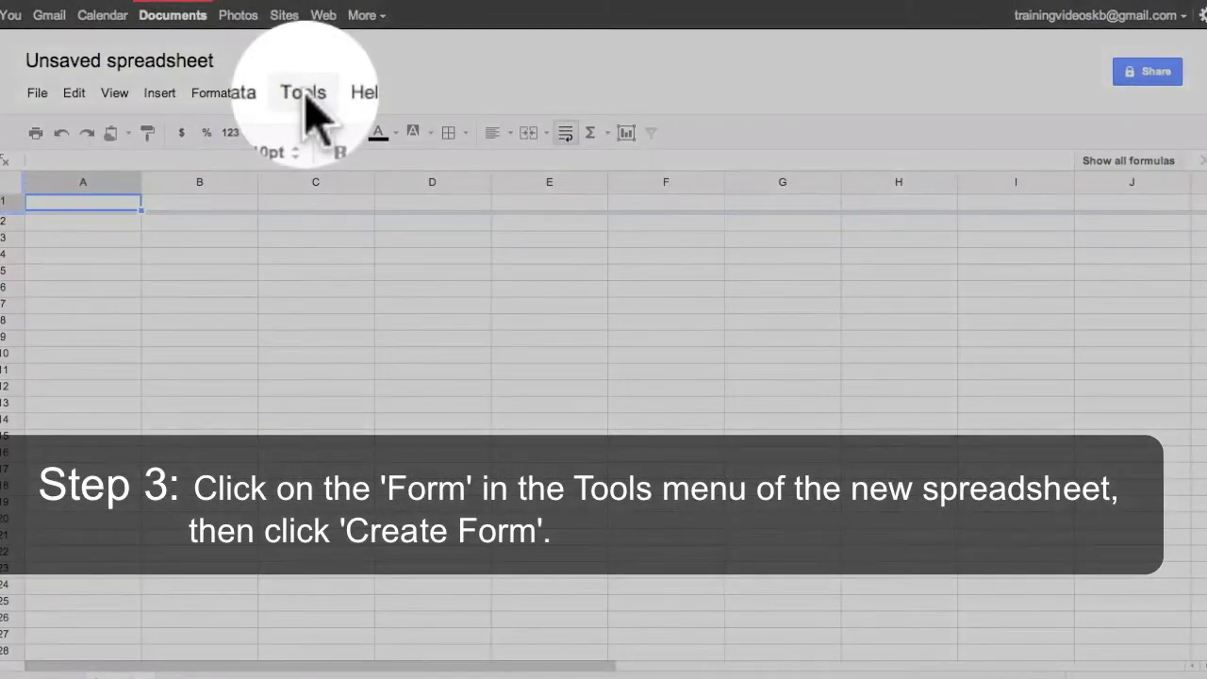
# Step: Create a form linked to the spreadsheet via Tools > Form > Create a form
pyautogui.click(304, 92)
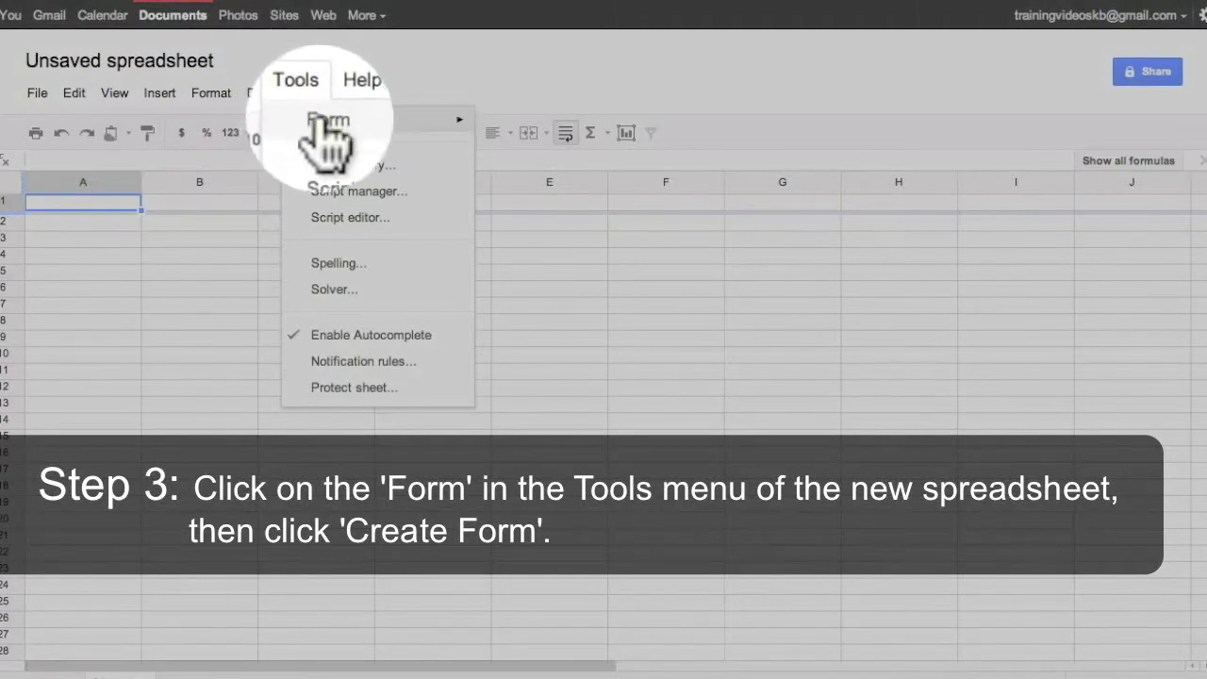
pyautogui.moveTo(325, 119)
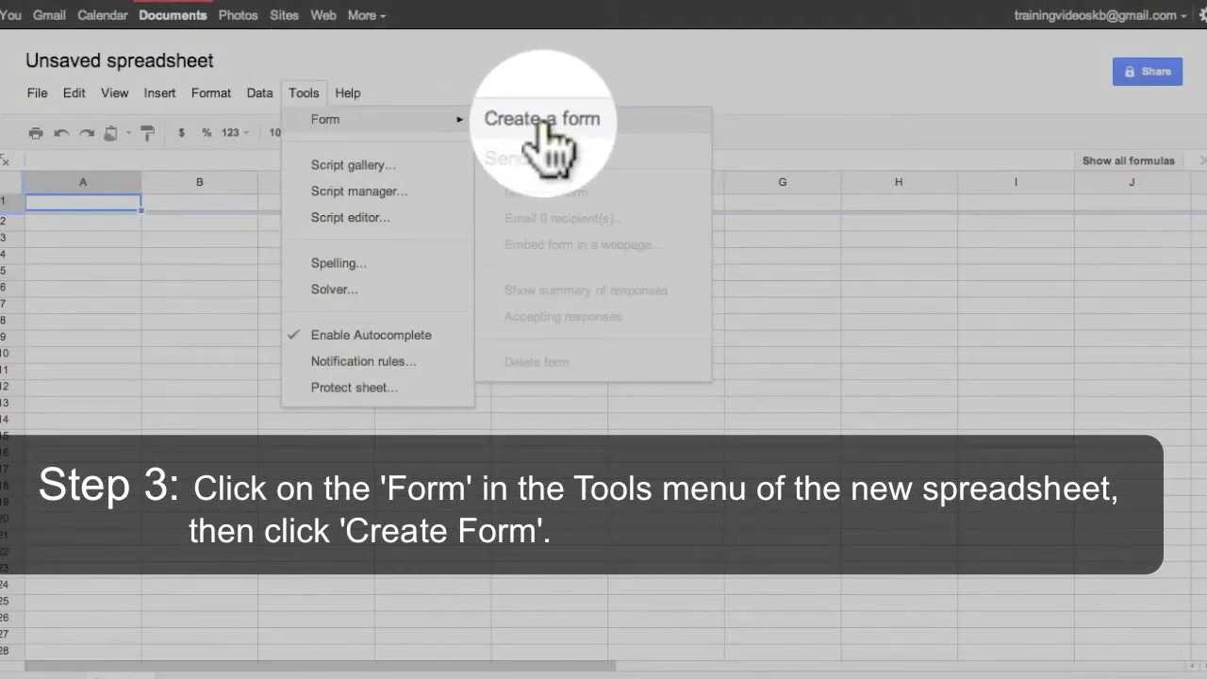
pyautogui.click(544, 122)
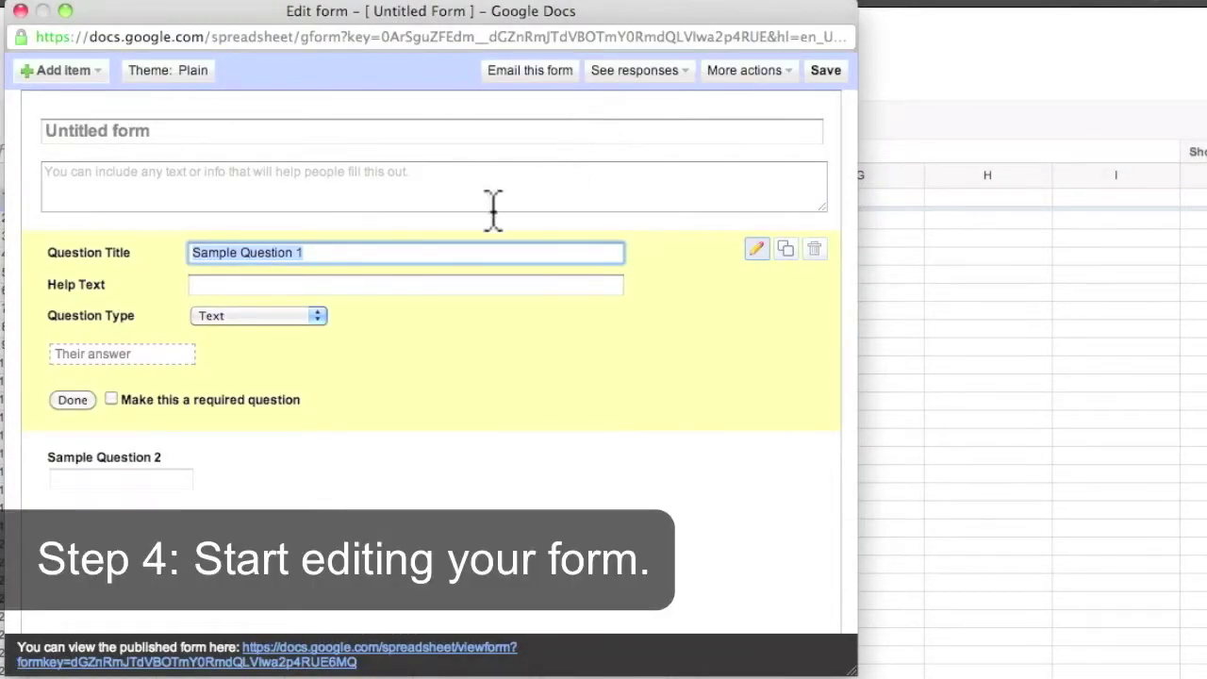
# Step: Rename the first question to 'Question 1', then browse the Add item question types without adding one
pyautogui.click(190, 253)
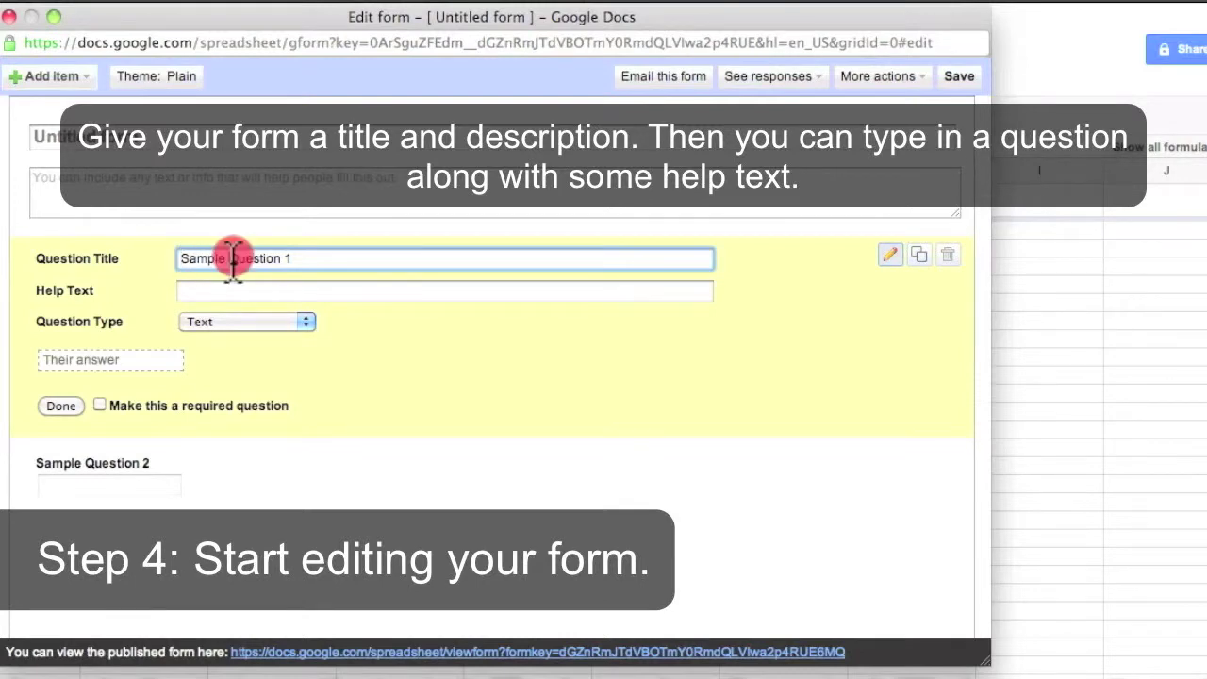
pyautogui.moveTo(232, 259); pyautogui.dragTo(177, 260)
pyautogui.press('BackSpace')
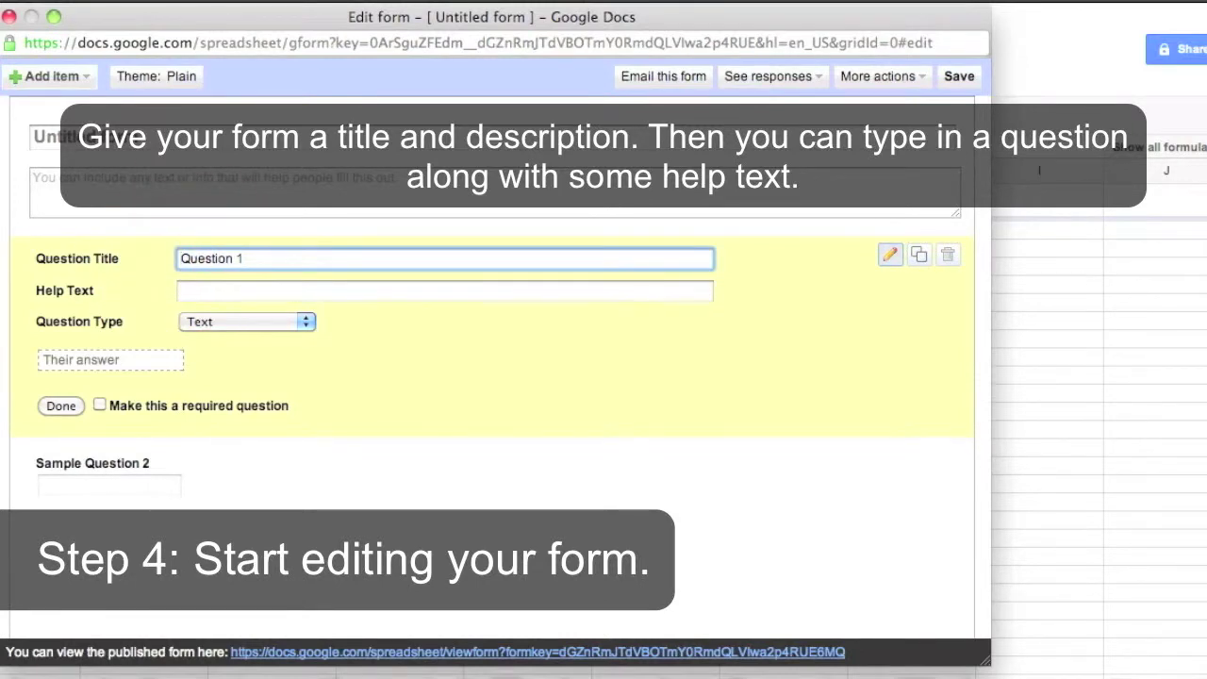
pyautogui.click(186, 293)
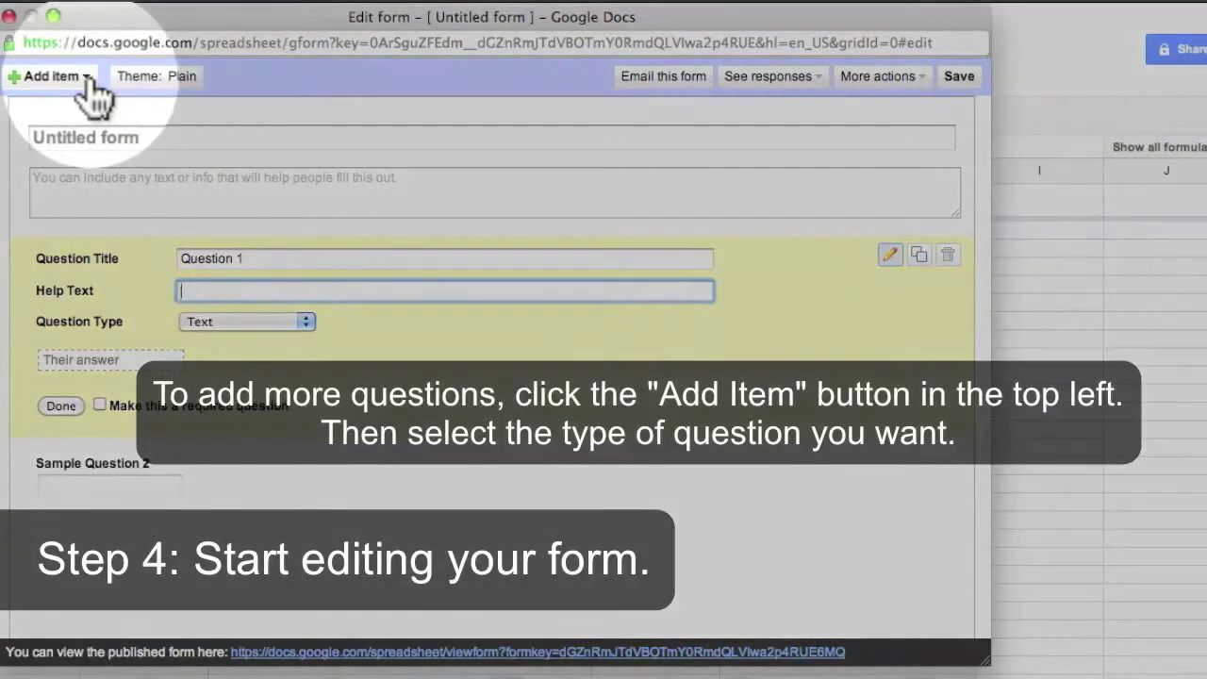
pyautogui.click(86, 79)
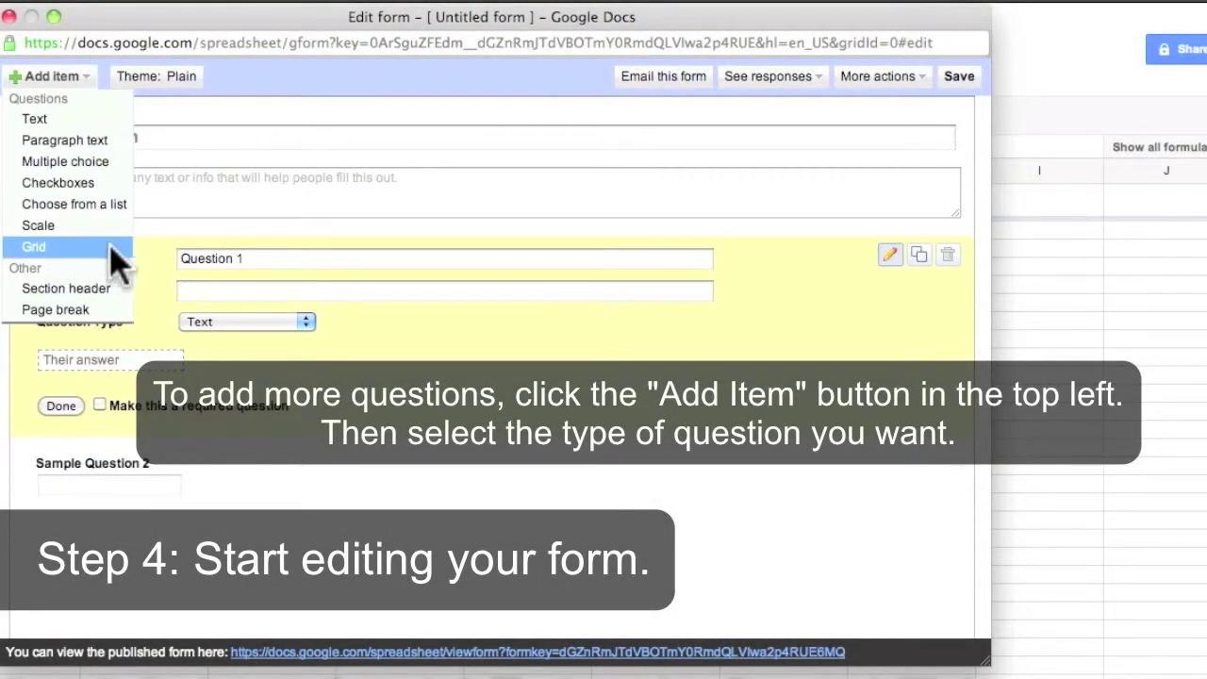
pyautogui.click(142, 247)
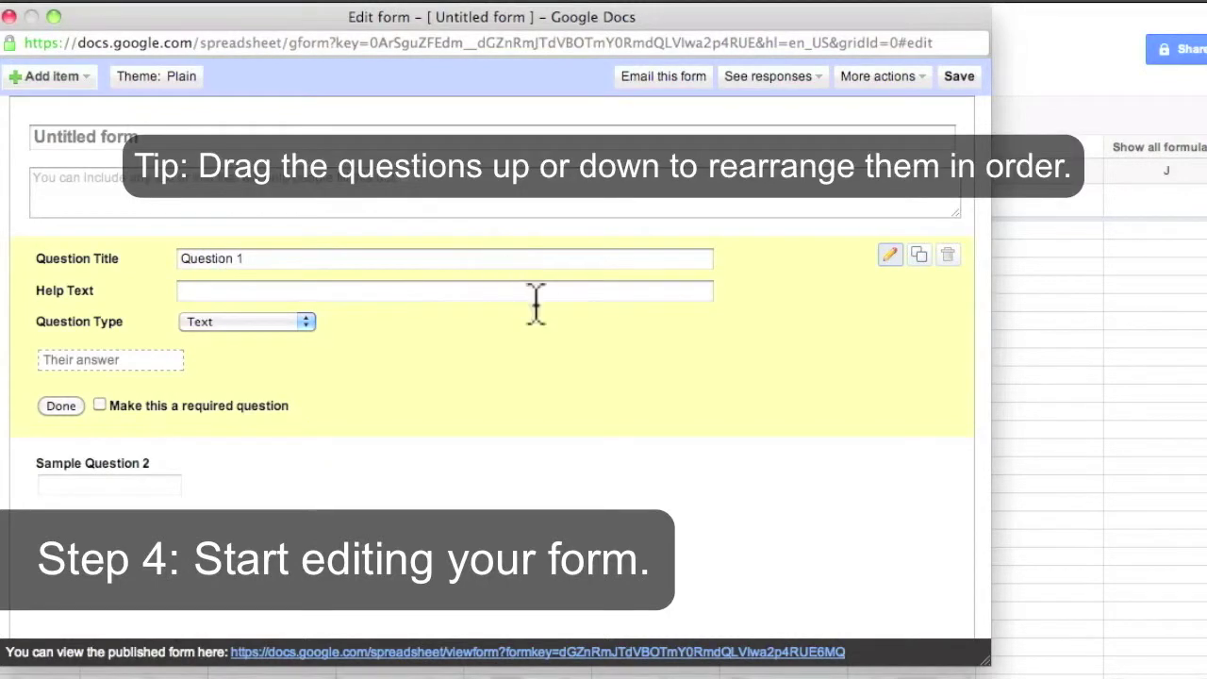
pyautogui.moveTo(539, 334); pyautogui.dragTo(540, 476)
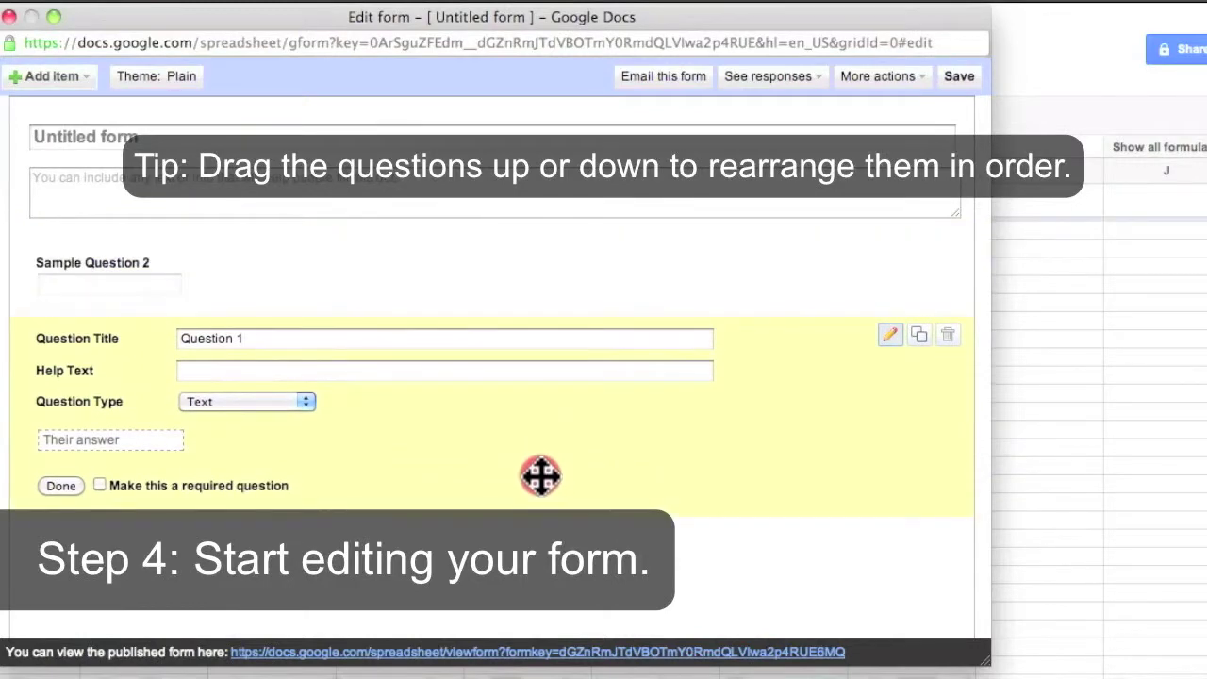
pyautogui.moveTo(512, 296); pyautogui.dragTo(512, 501)
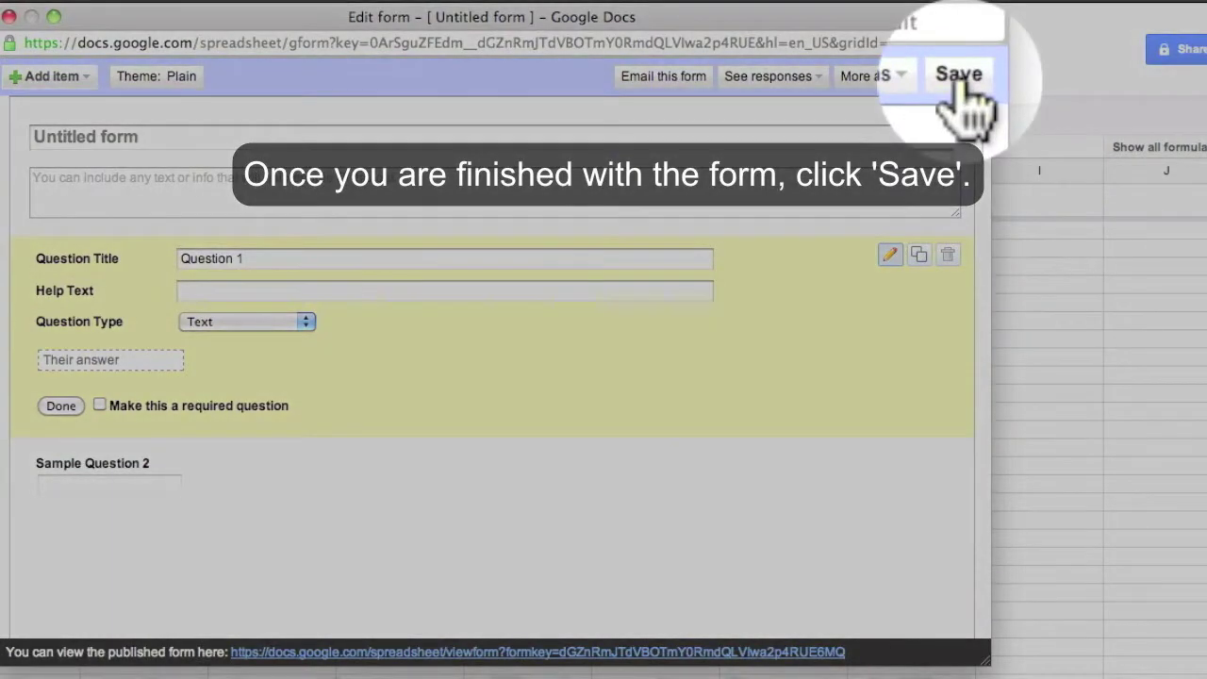
# Step: Save the two-question form and view its iframe embed code, then dismiss it
pyautogui.click(960, 77)
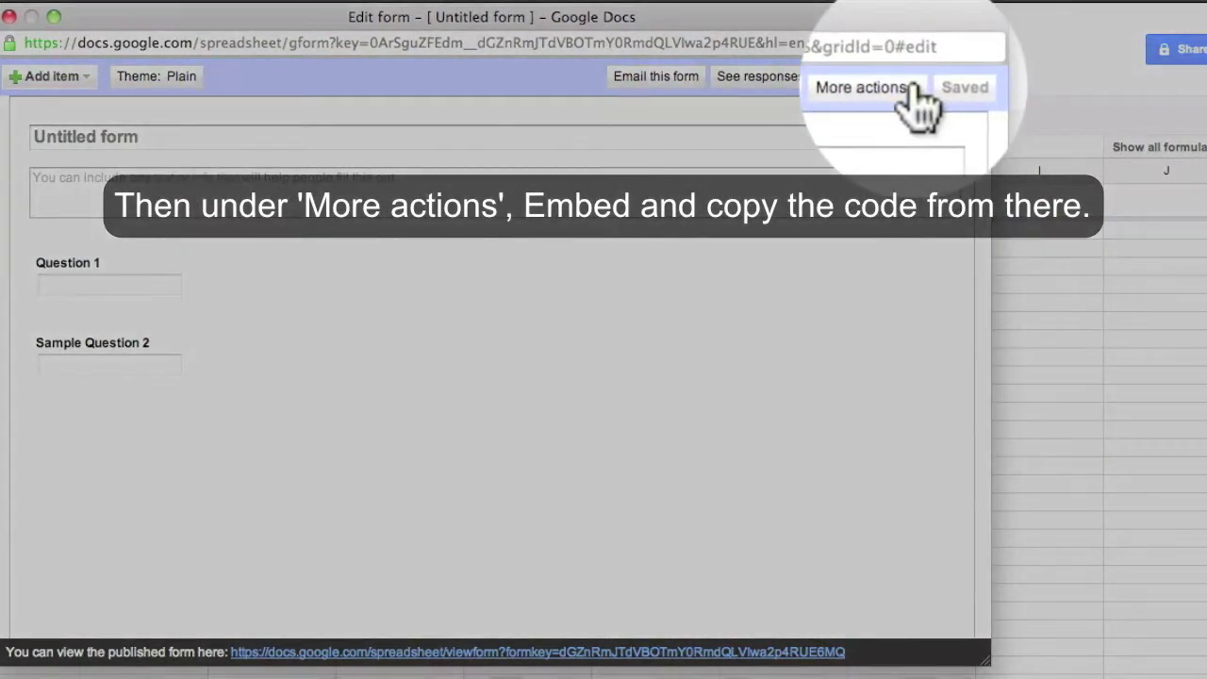
pyautogui.click(913, 88)
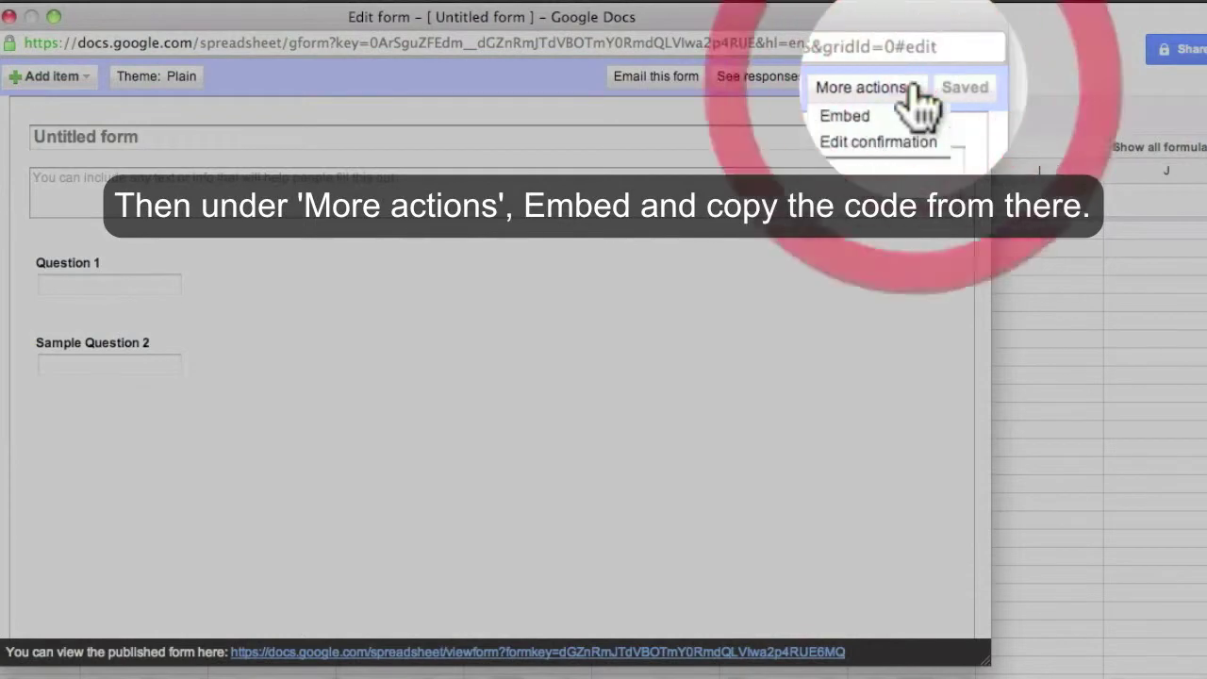
pyautogui.click(887, 97)
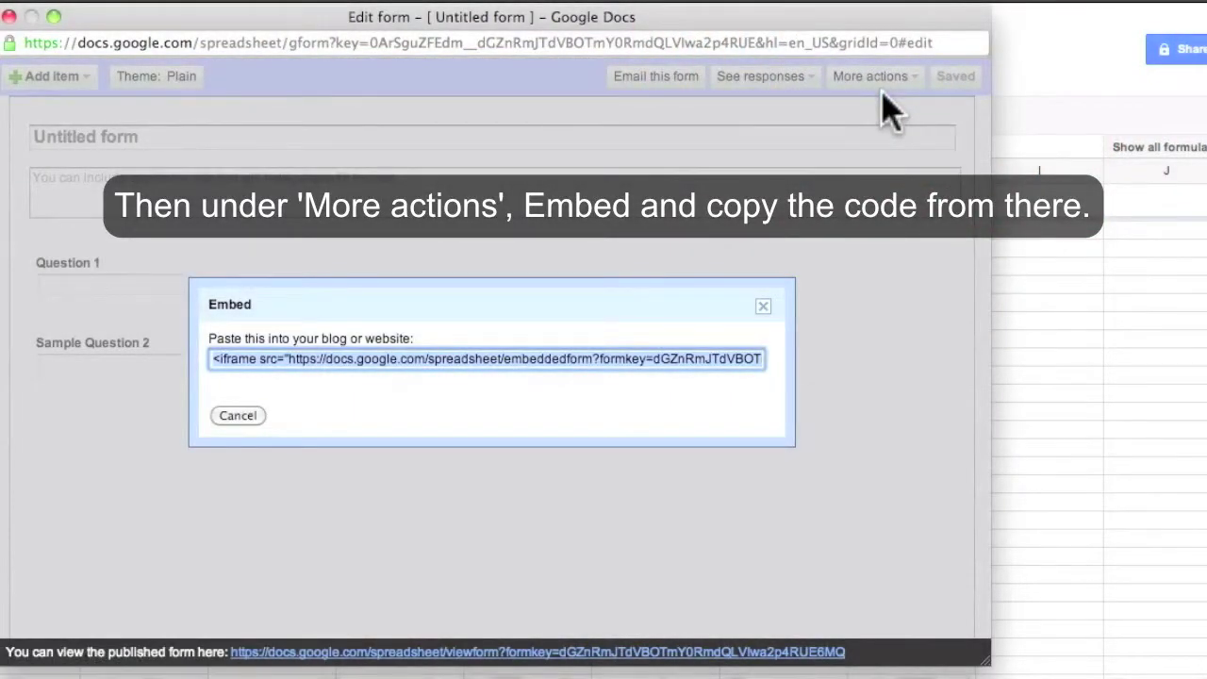
pyautogui.click(234, 417)
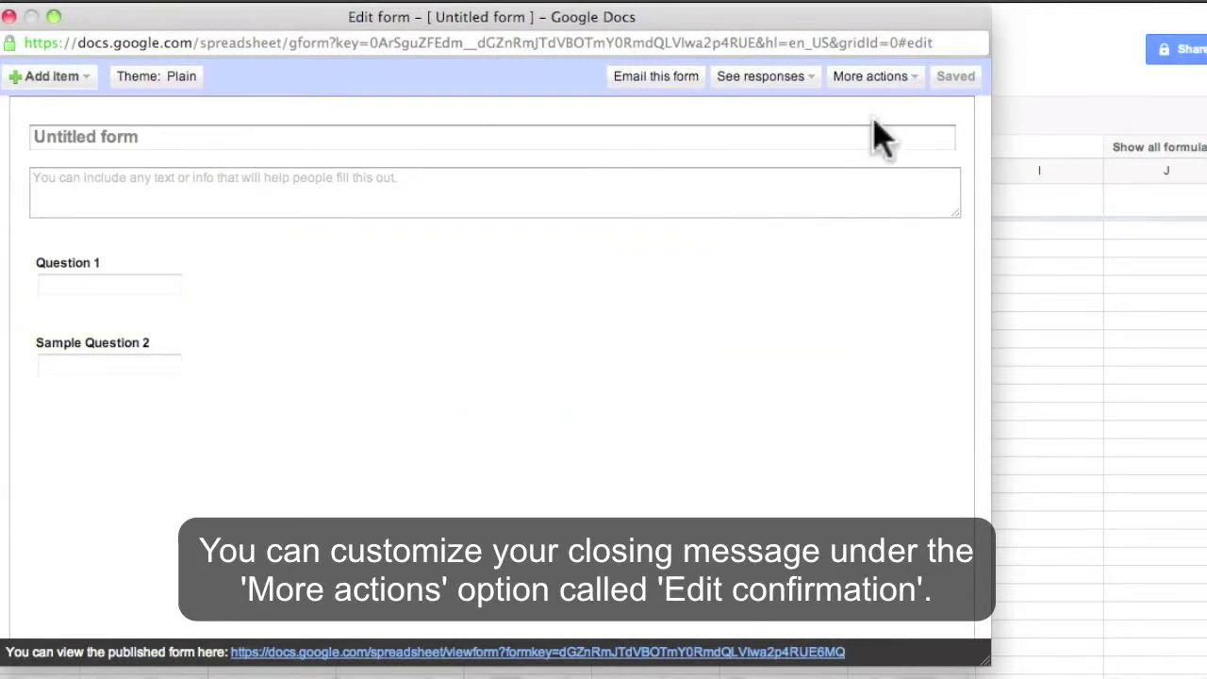
# Step: Save the form's confirmation message unchanged as 'Your response has been recorded.'
pyautogui.click(907, 77)
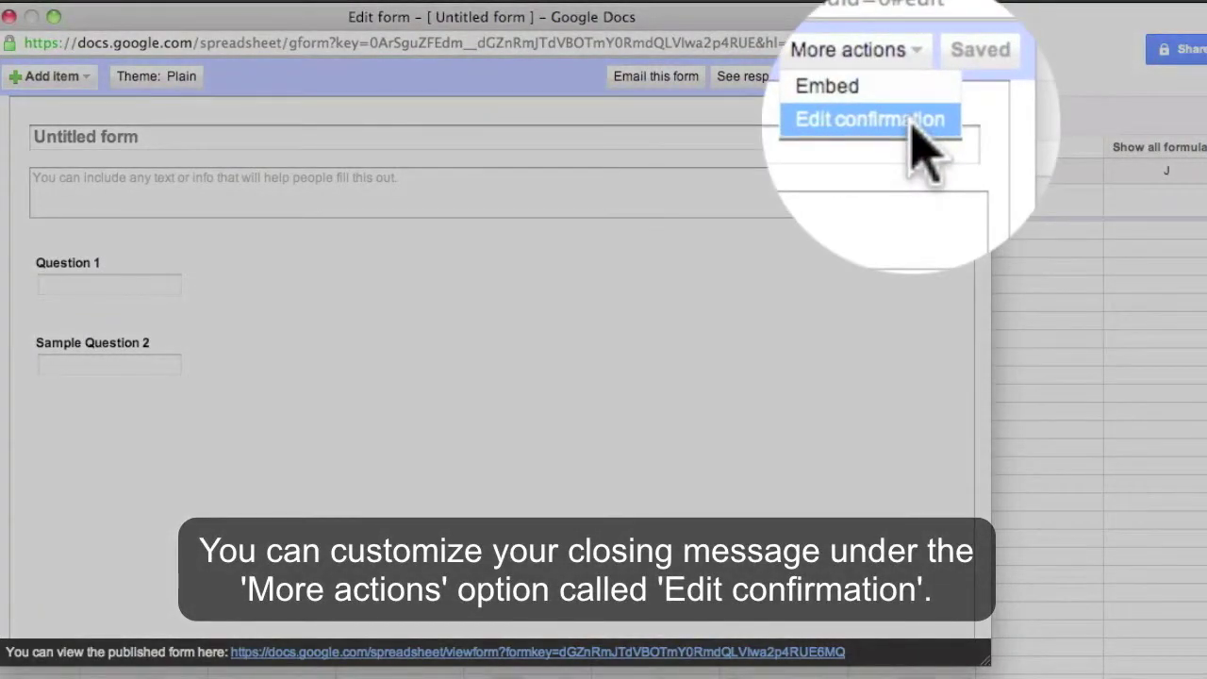
pyautogui.click(911, 121)
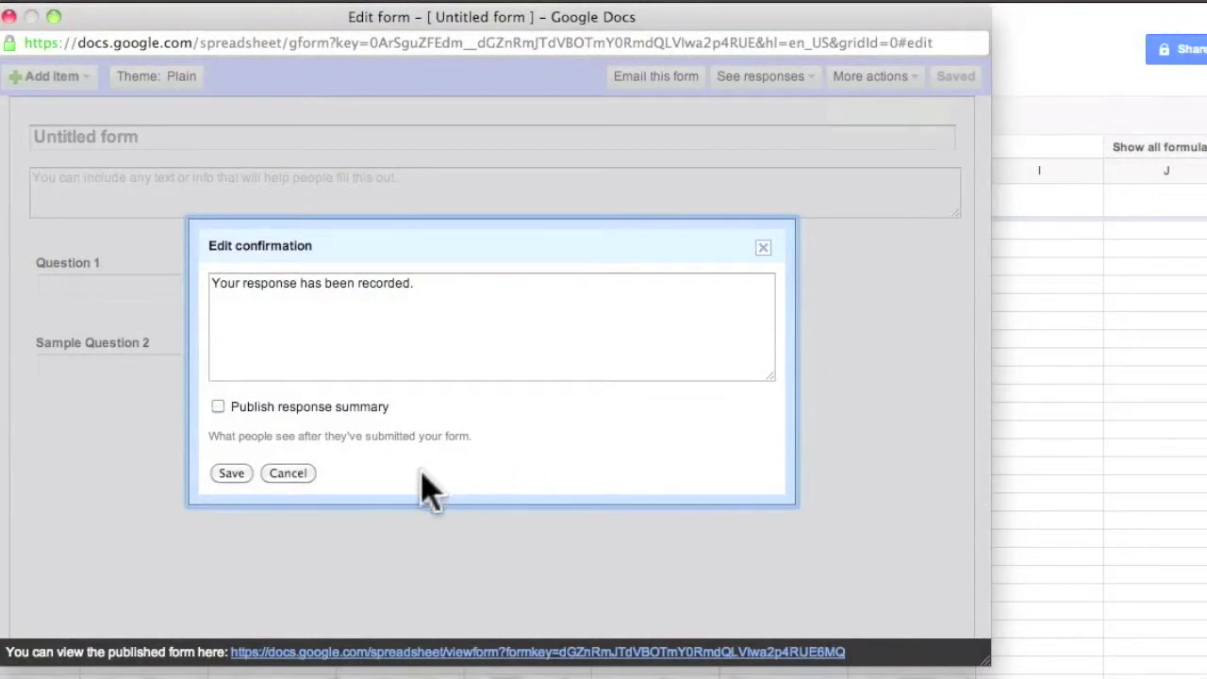
pyautogui.click(233, 475)
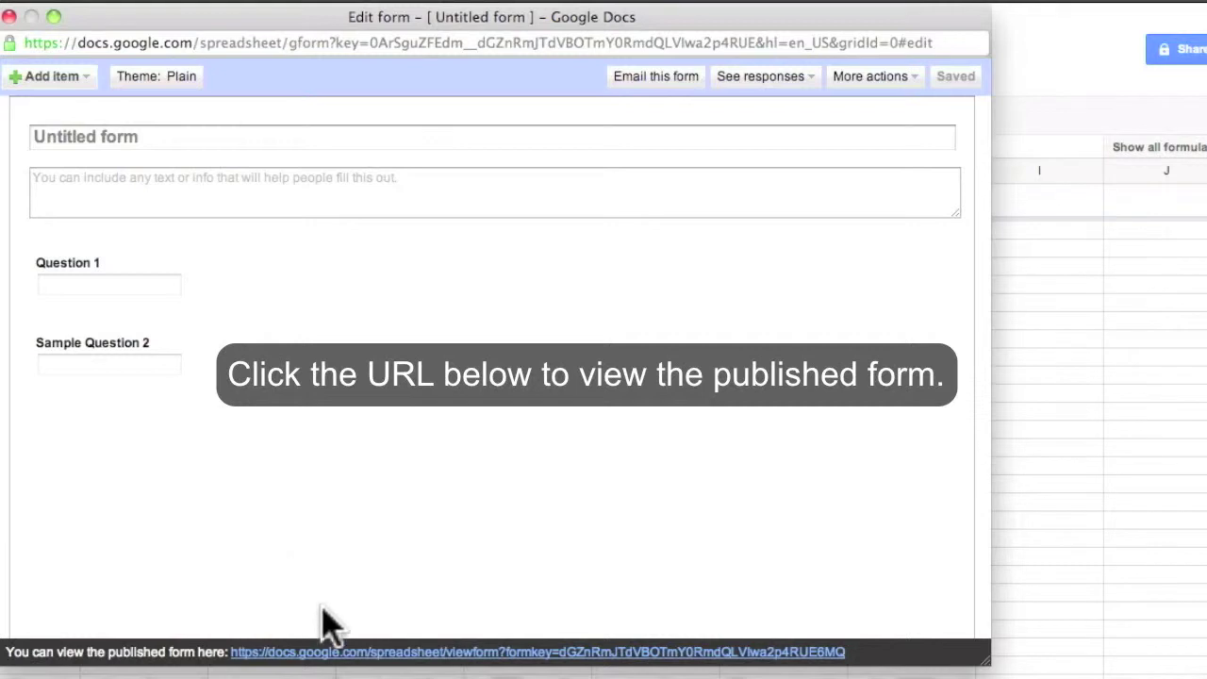
# Step: Open the live published form and copy its URL from the address bar
pyautogui.click(380, 661)
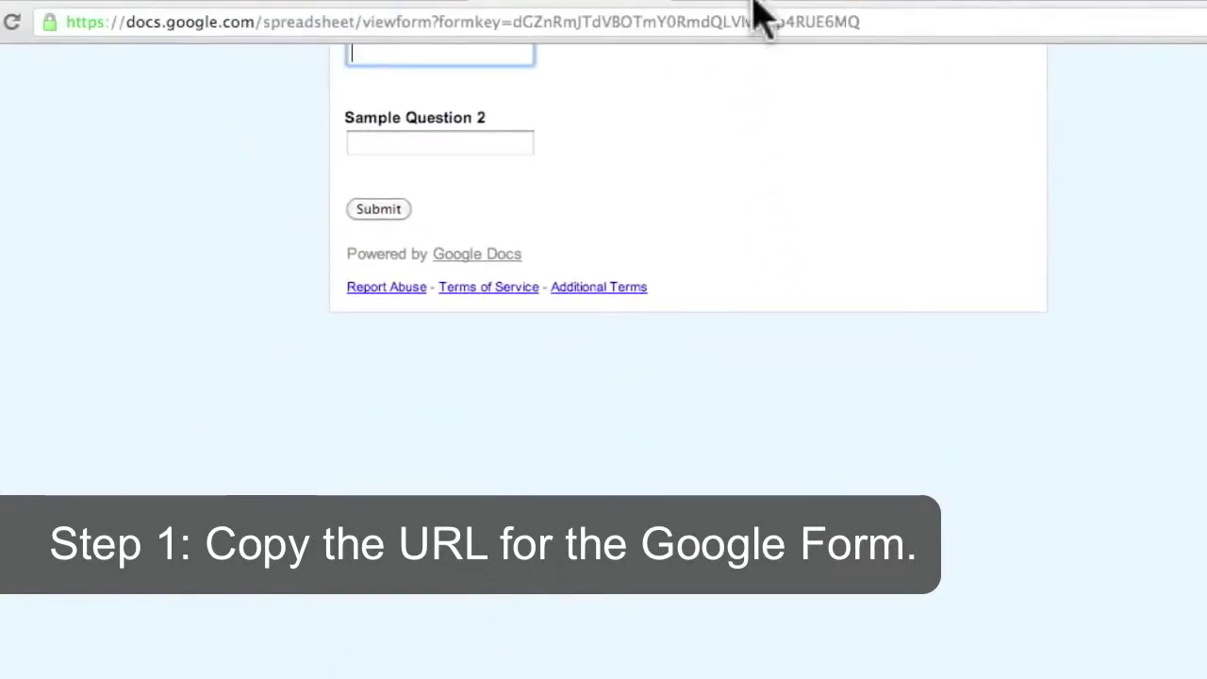
pyautogui.click(743, 22)
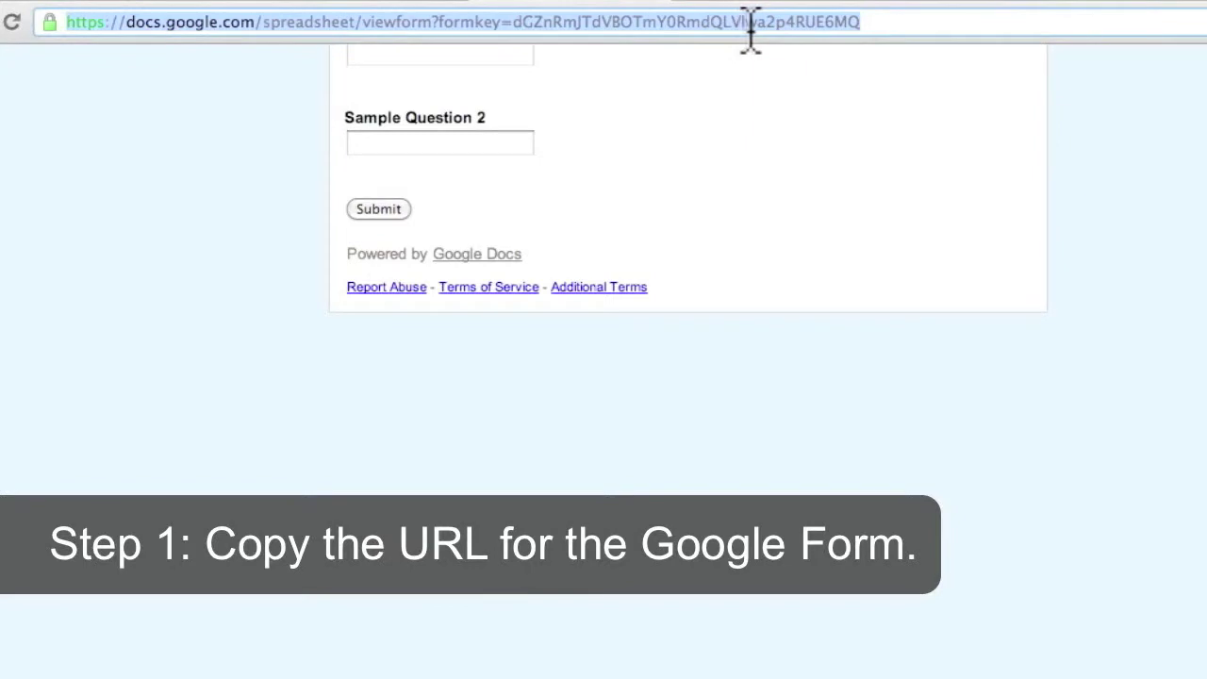
pyautogui.rightClick(751, 23)
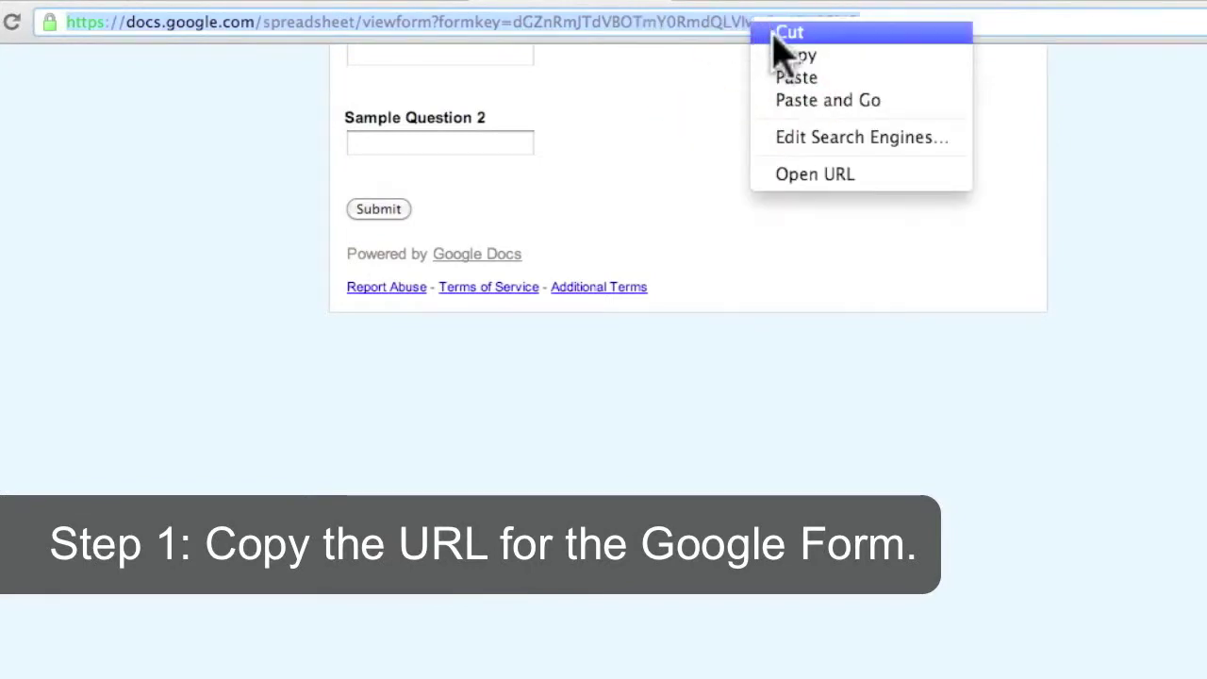
pyautogui.click(783, 59)
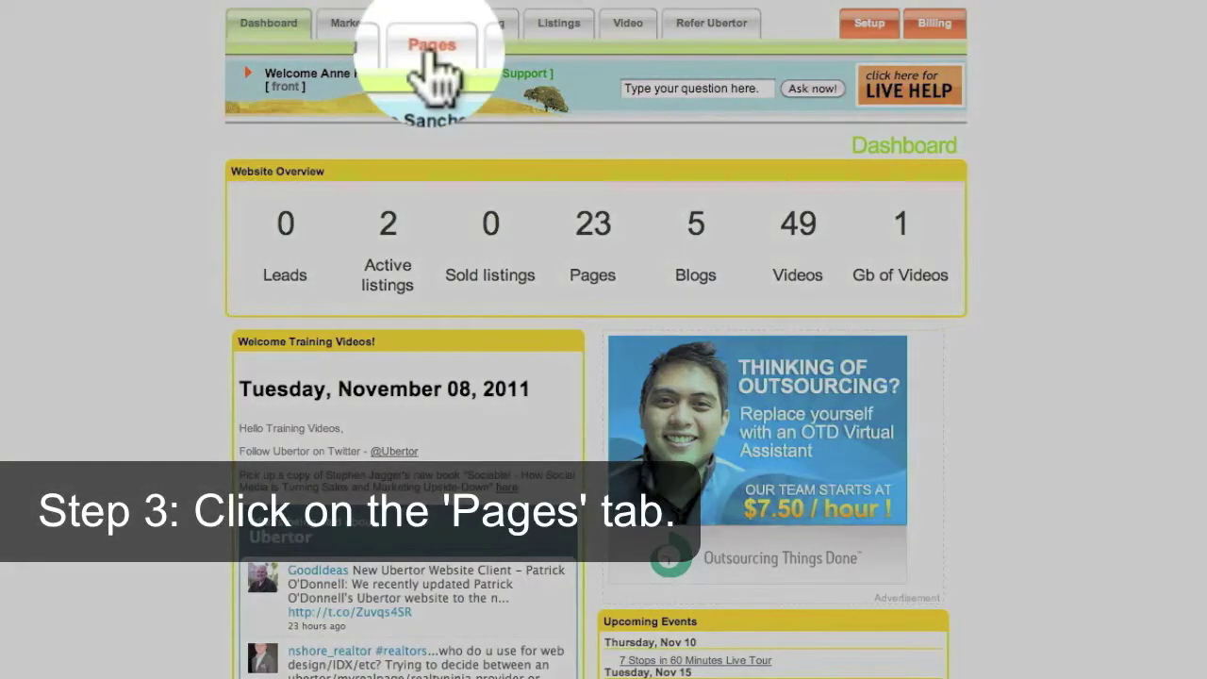
# Step: Go to the Ubertor Pages list and open 'New Main Page' from the Main Menu
pyautogui.click(431, 49)
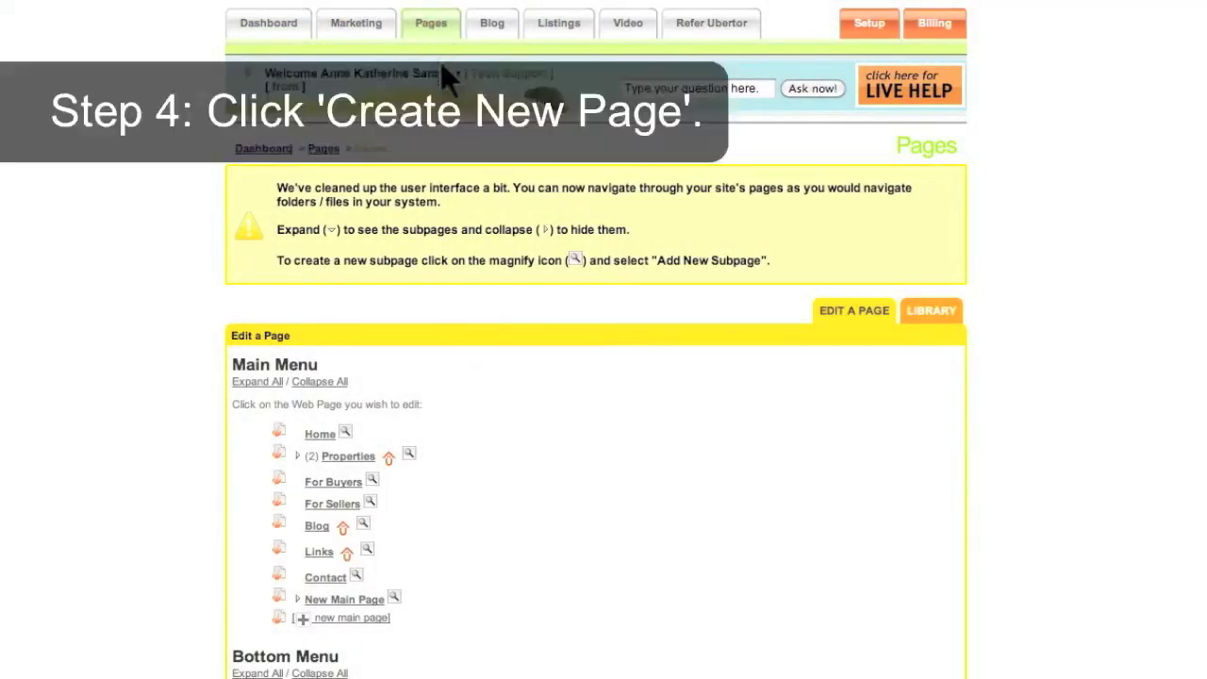
pyautogui.scroll(-2, 415, 368)
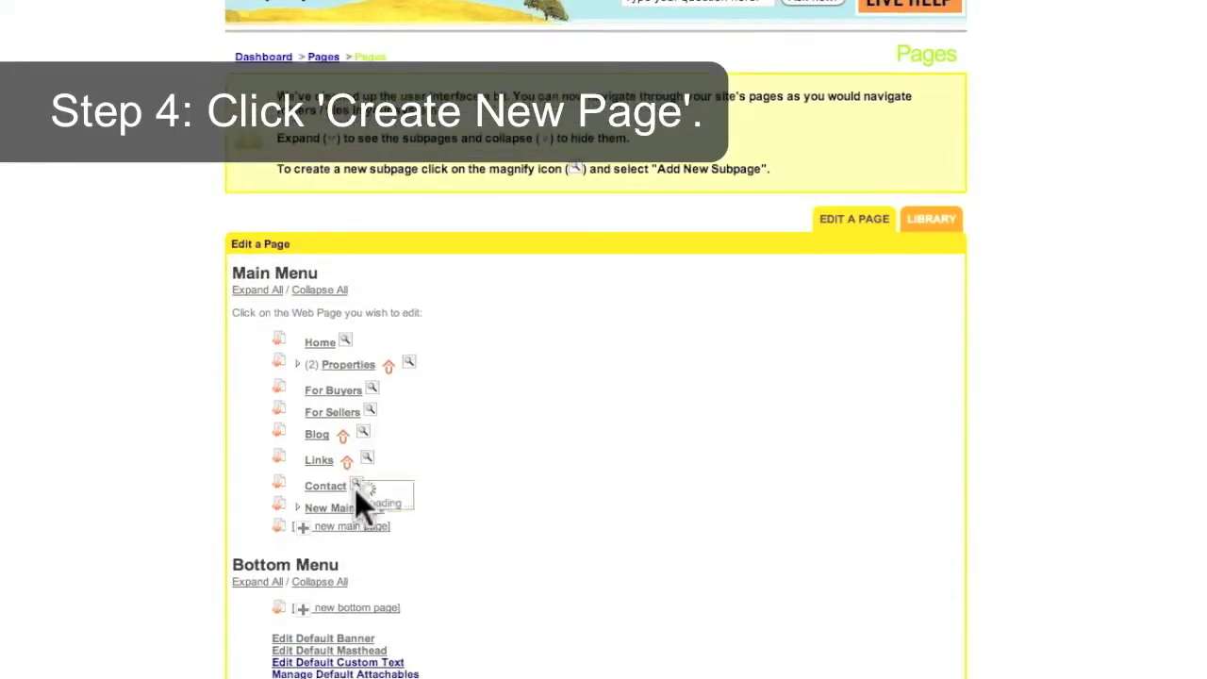
pyautogui.click(345, 510)
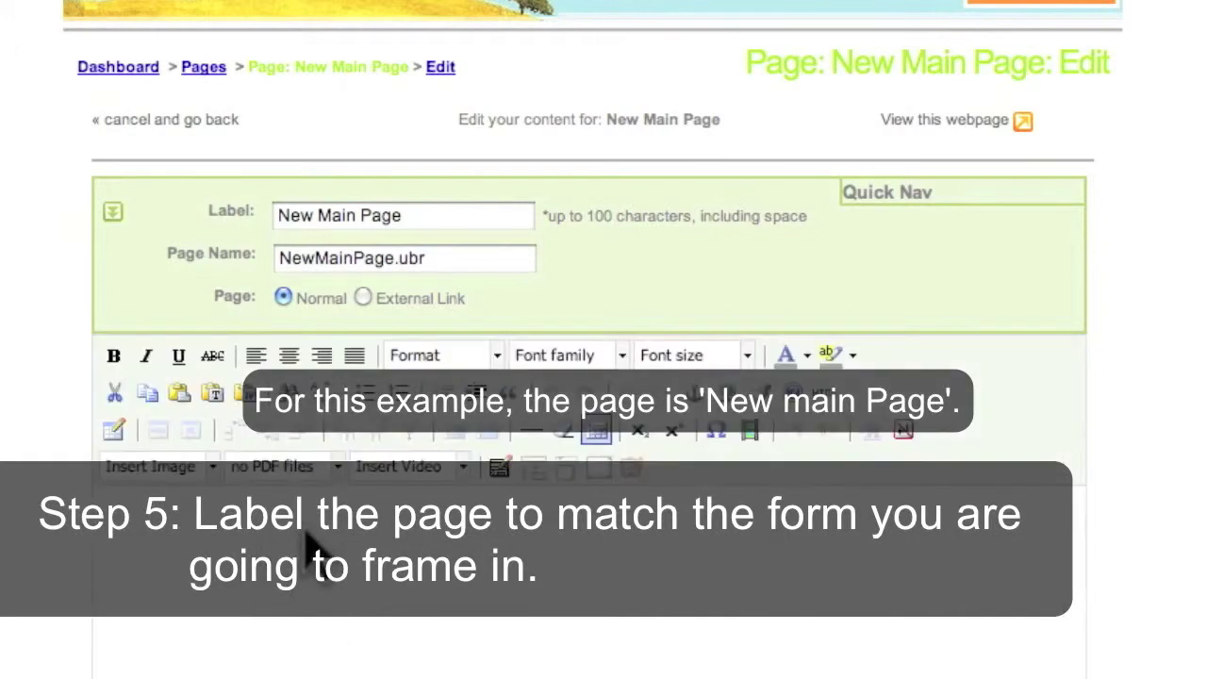
# Step: Paste the Google form URL into Framed Property Search URL and update the page
pyautogui.scroll(-5, 316, 547)
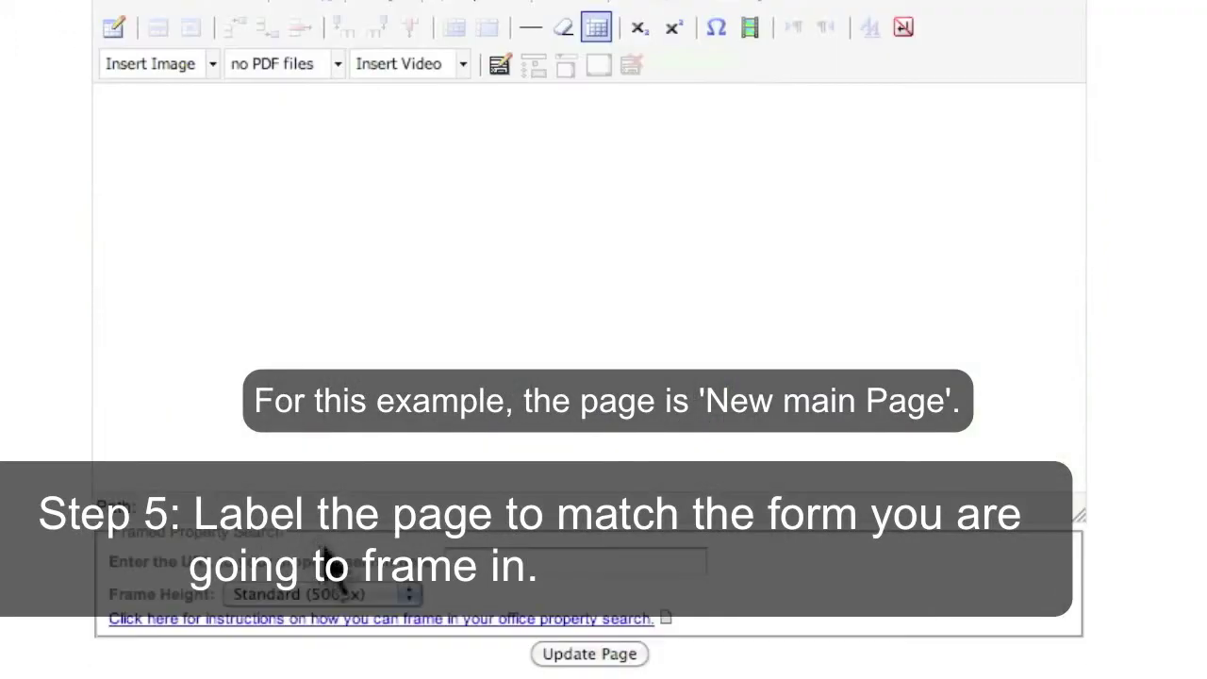
pyautogui.click(453, 562)
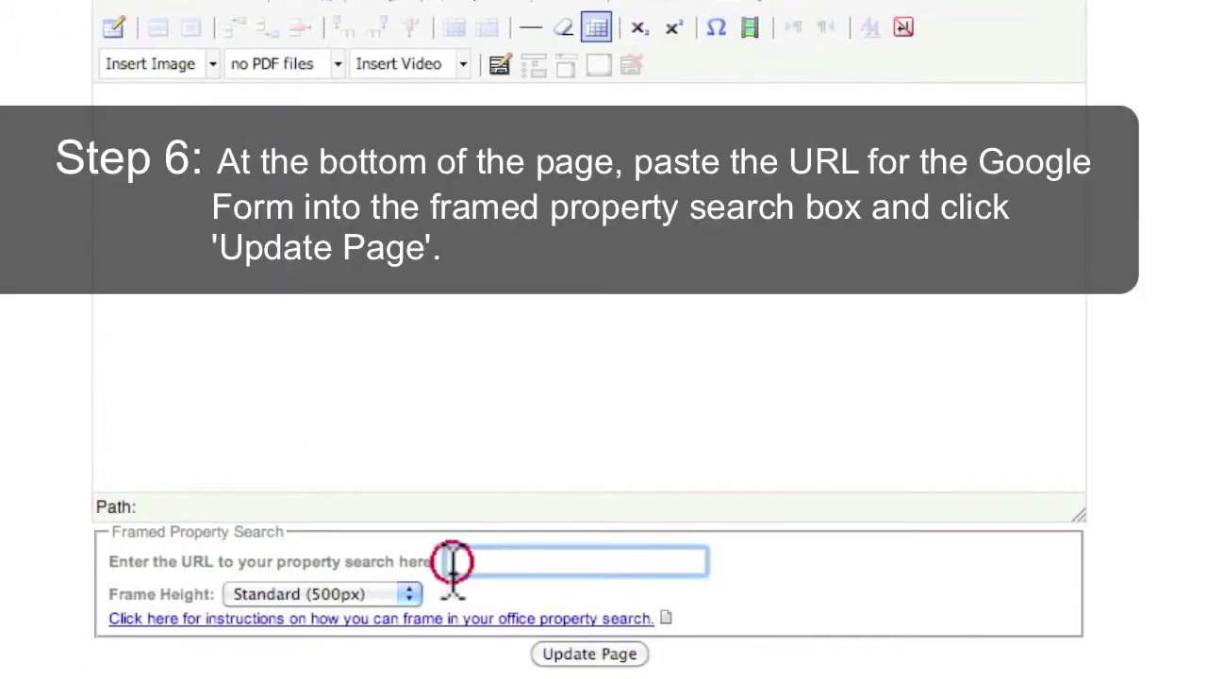
pyautogui.rightClick(451, 566)
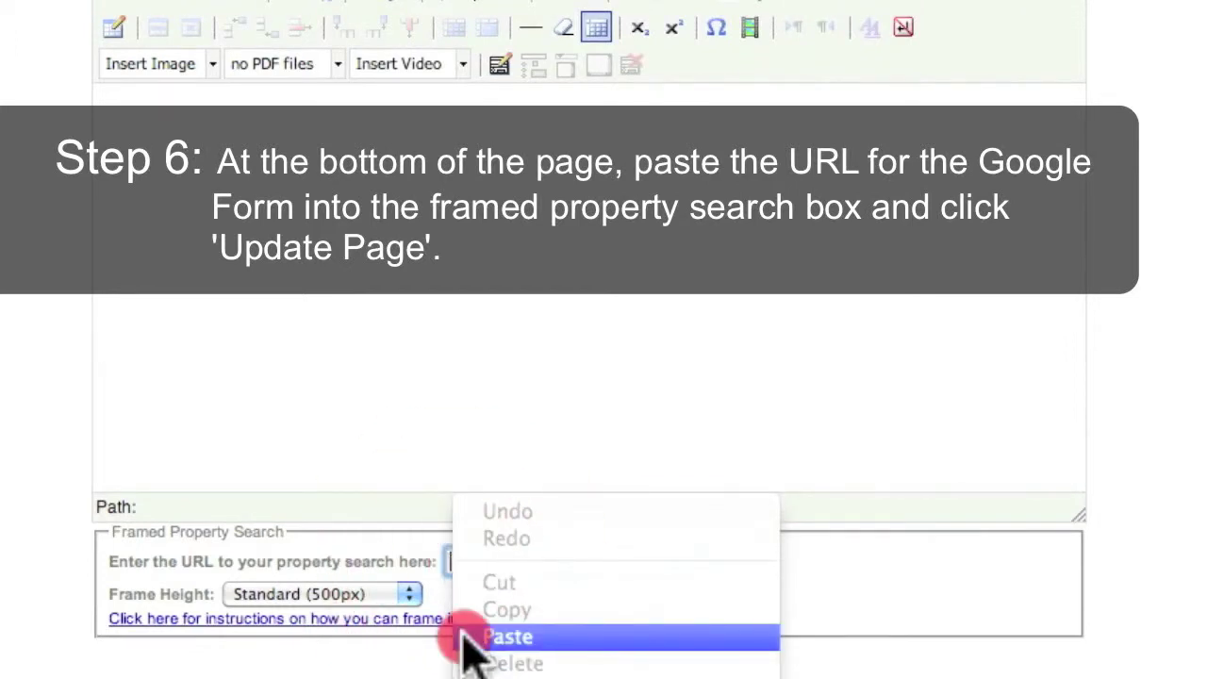
pyautogui.click(466, 638)
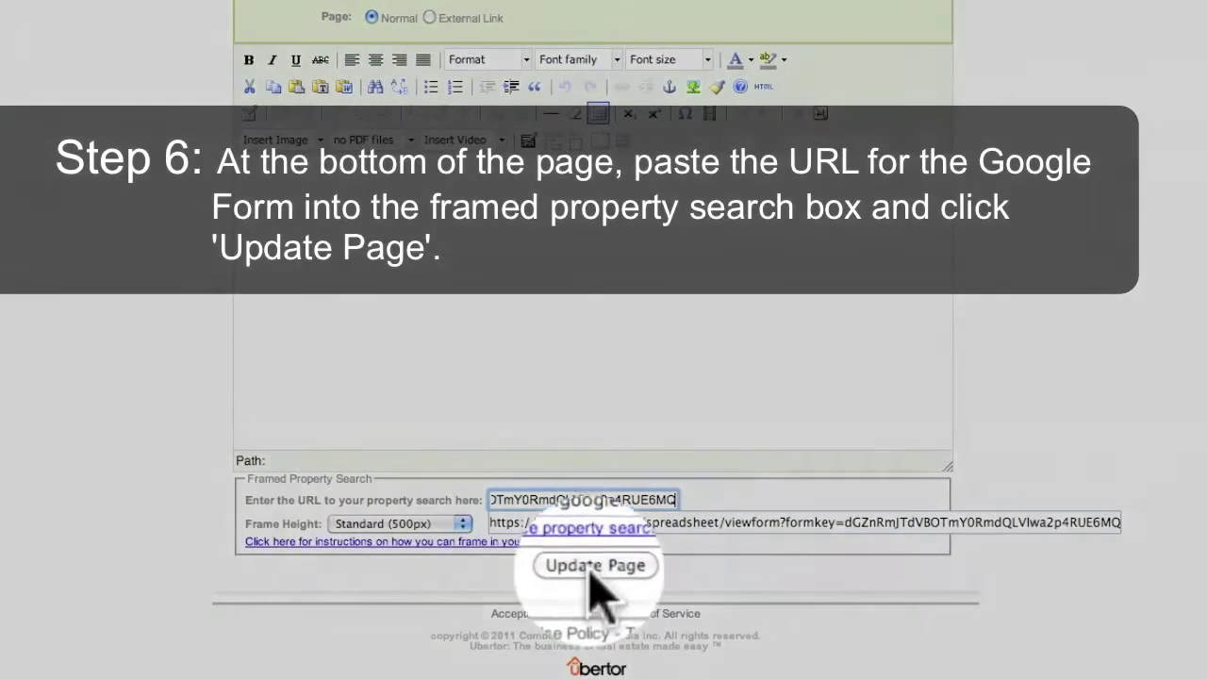
pyautogui.click(588, 568)
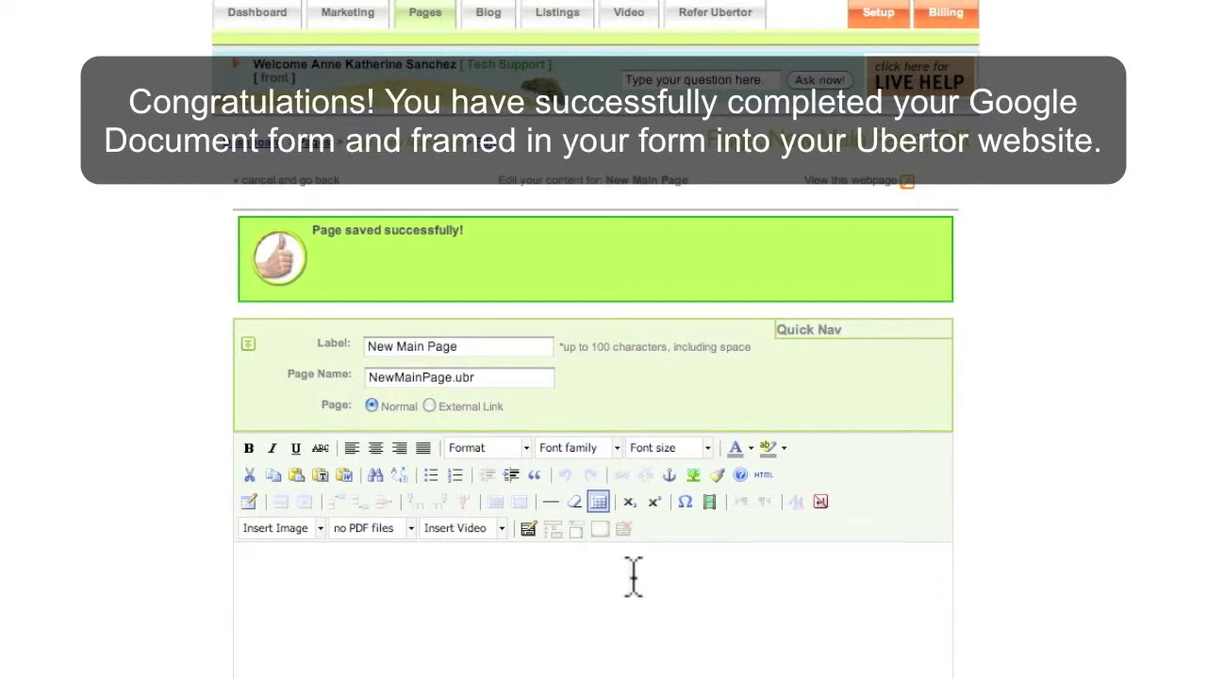
# Step: View the live New Main Page and scroll down to the embedded form
pyautogui.click(844, 186)
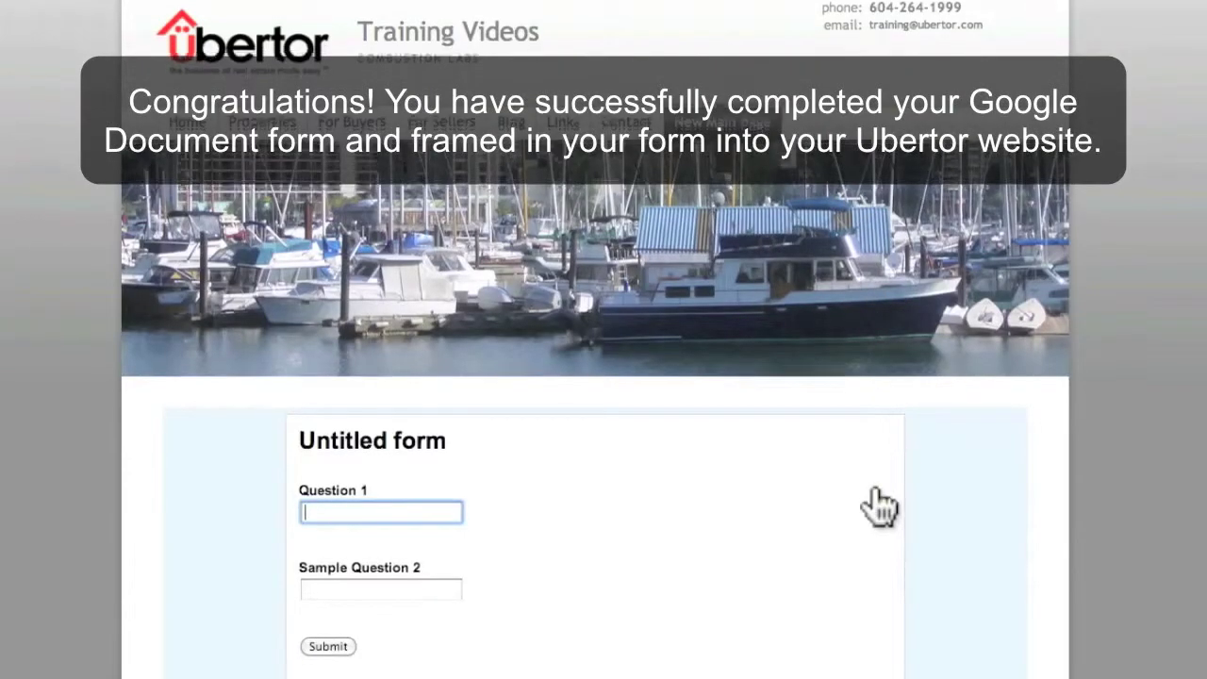
pyautogui.scroll(-3, 877, 507)
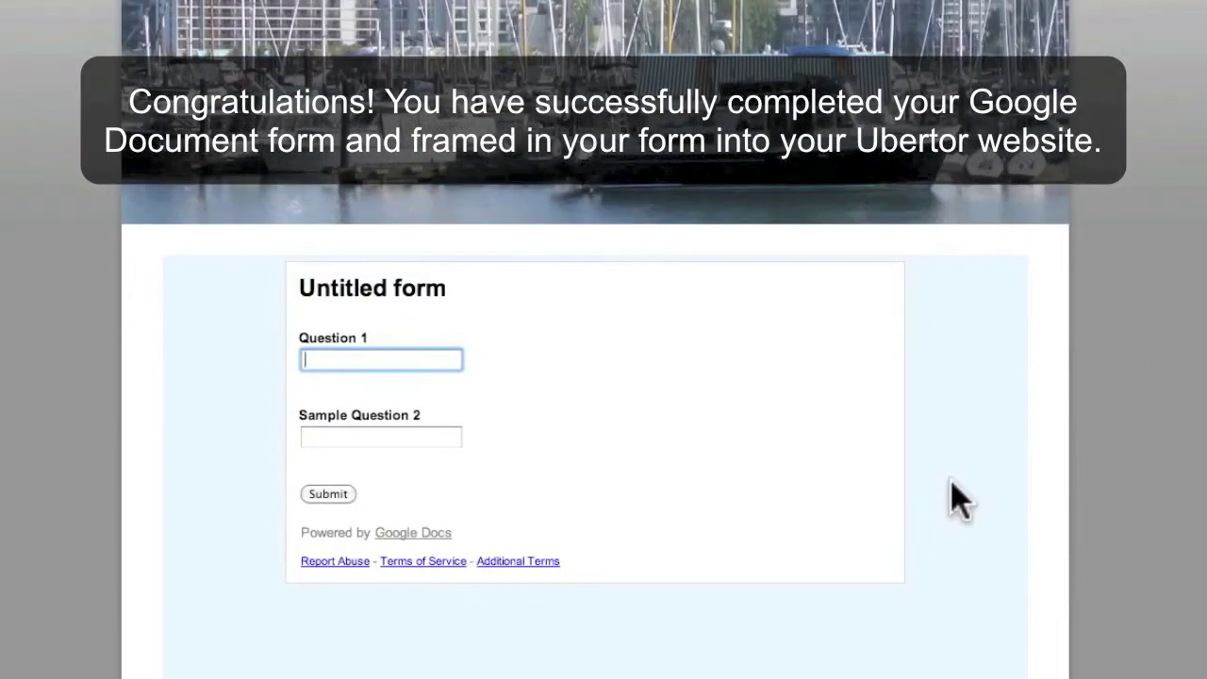
pyautogui.scroll(-1, 951, 481)
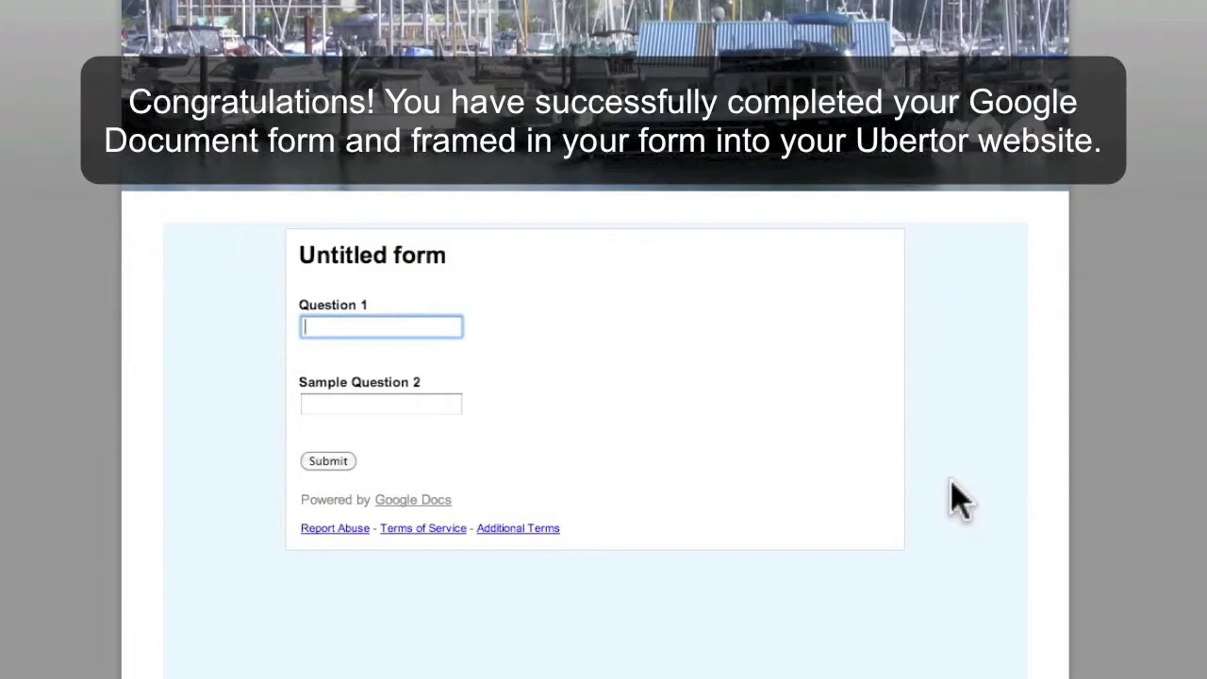